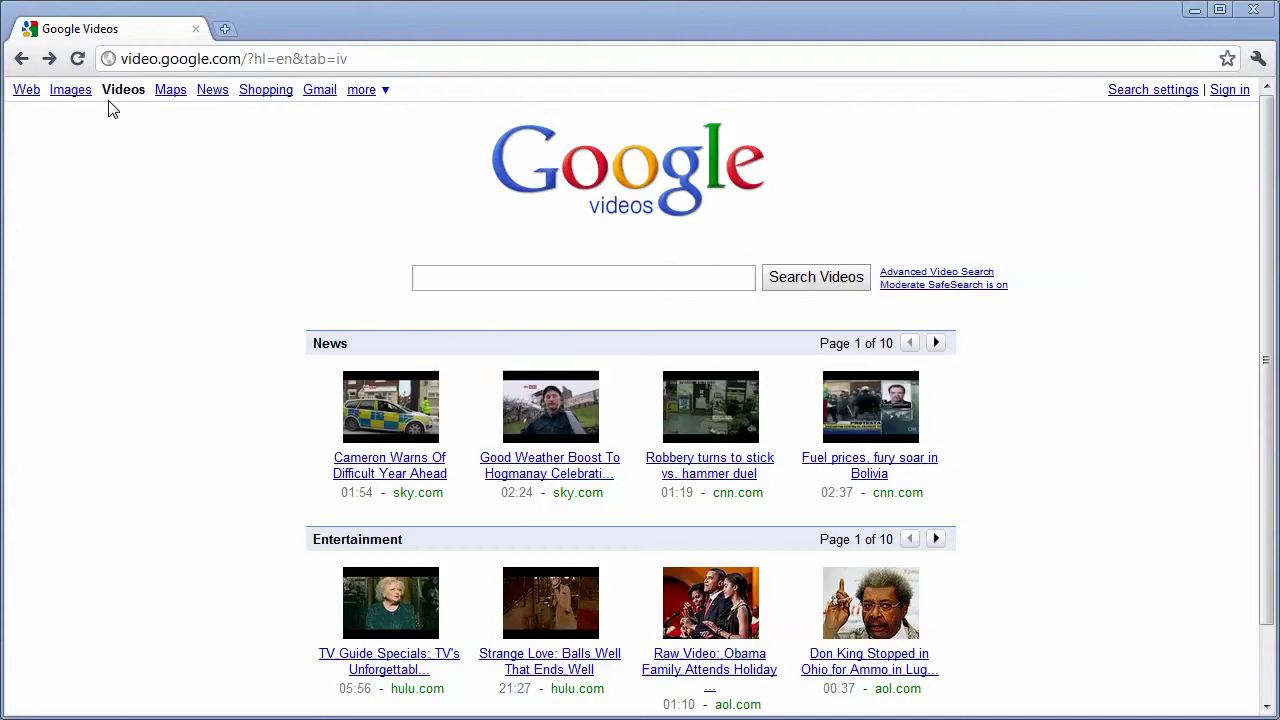
Search for videos using the suggested query "galloping gertie" and look through the results
left_click(462, 278)
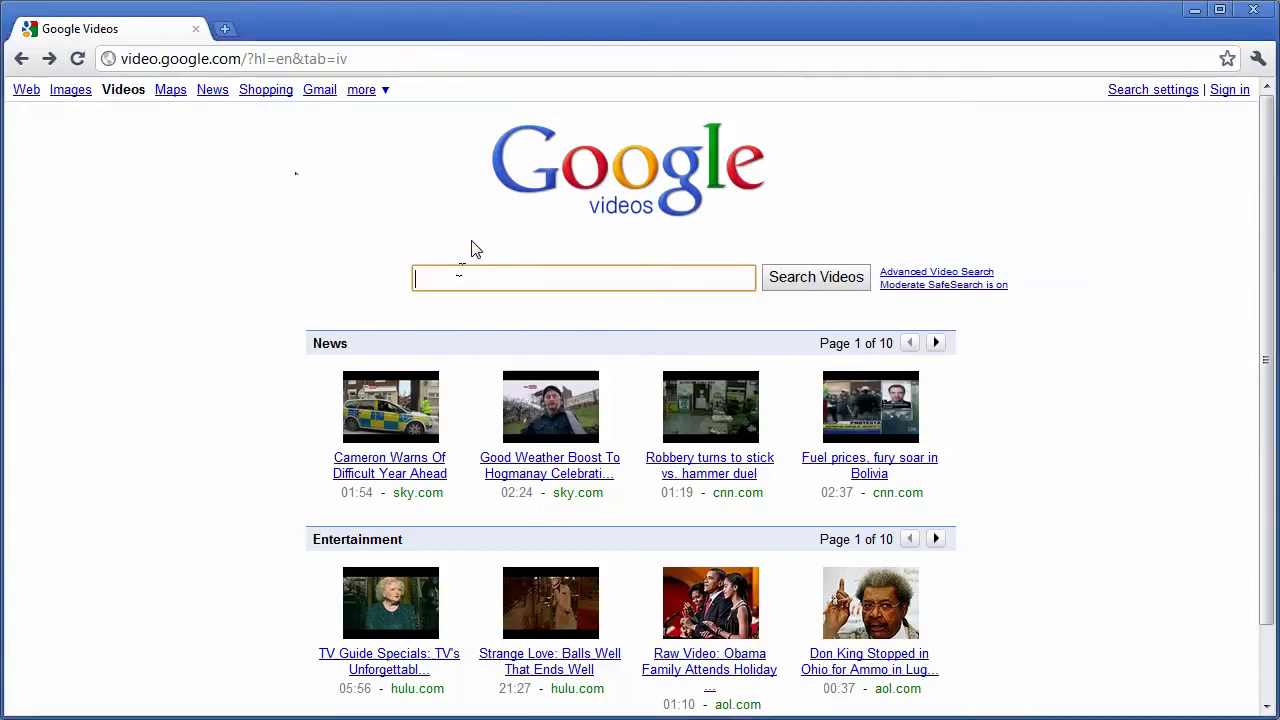
type("galloping")
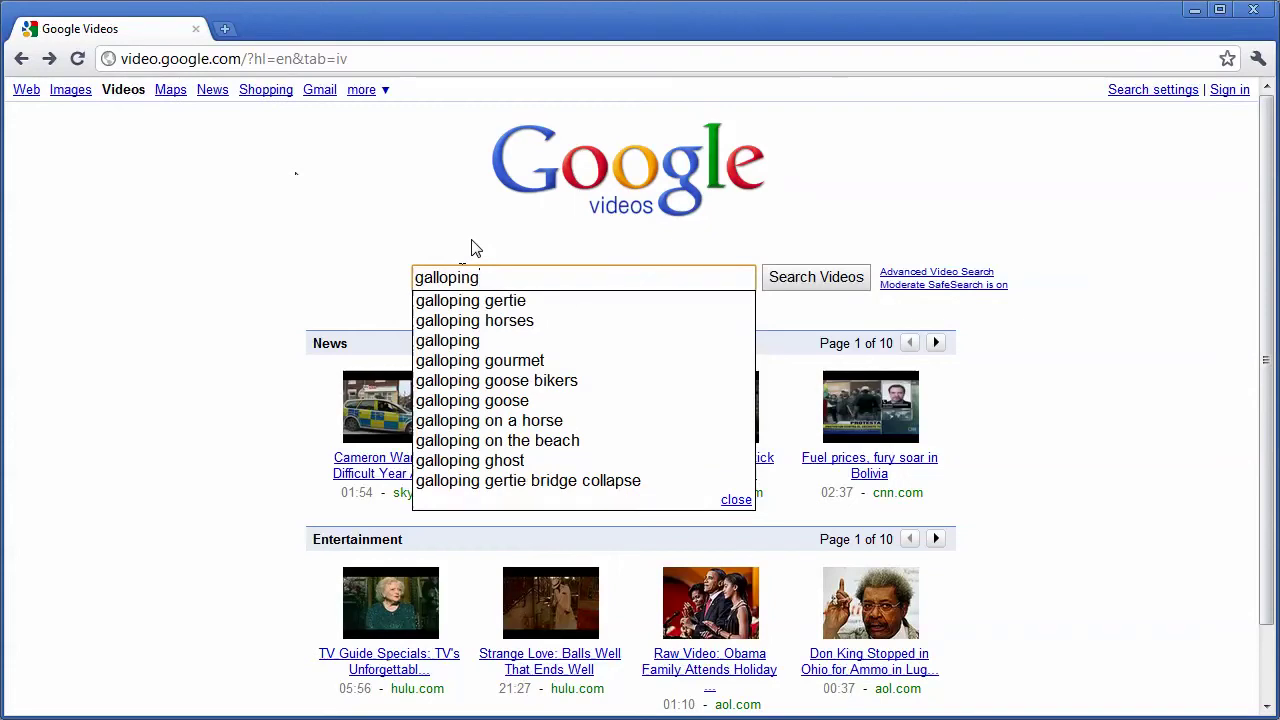
key("Down")
key("Return")
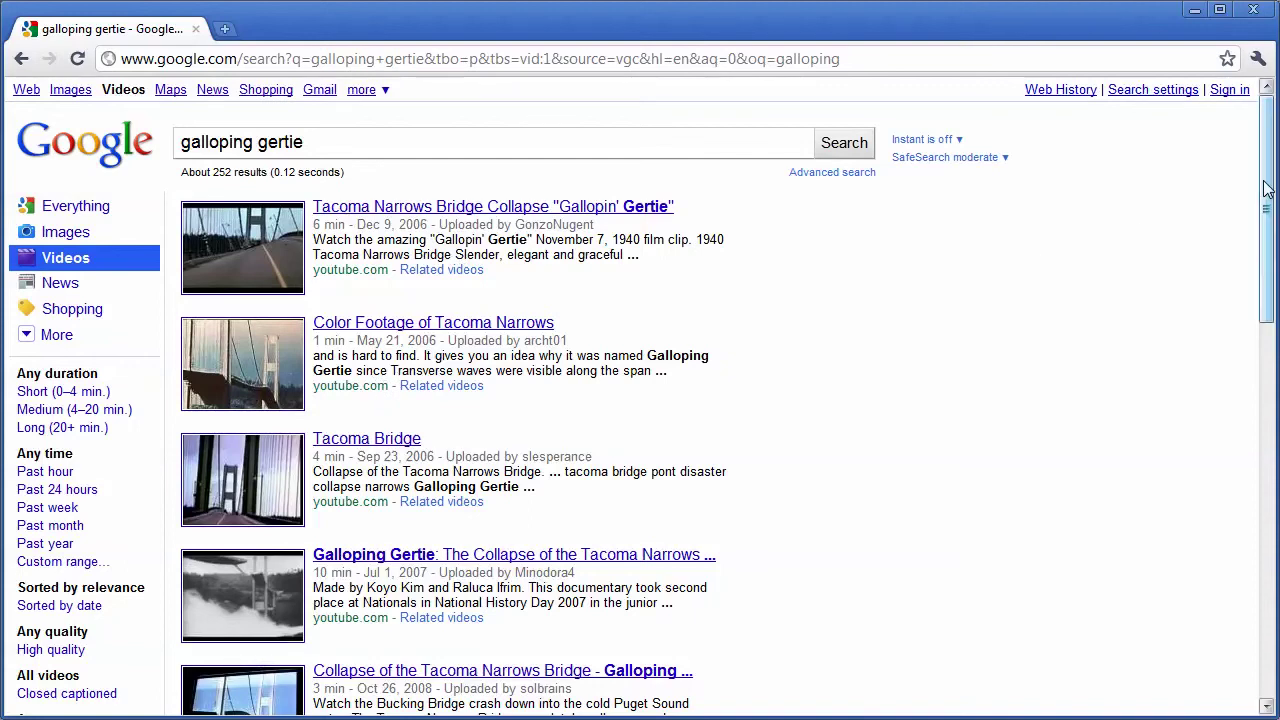
left_click_drag(1262, 189, 1214, 303)
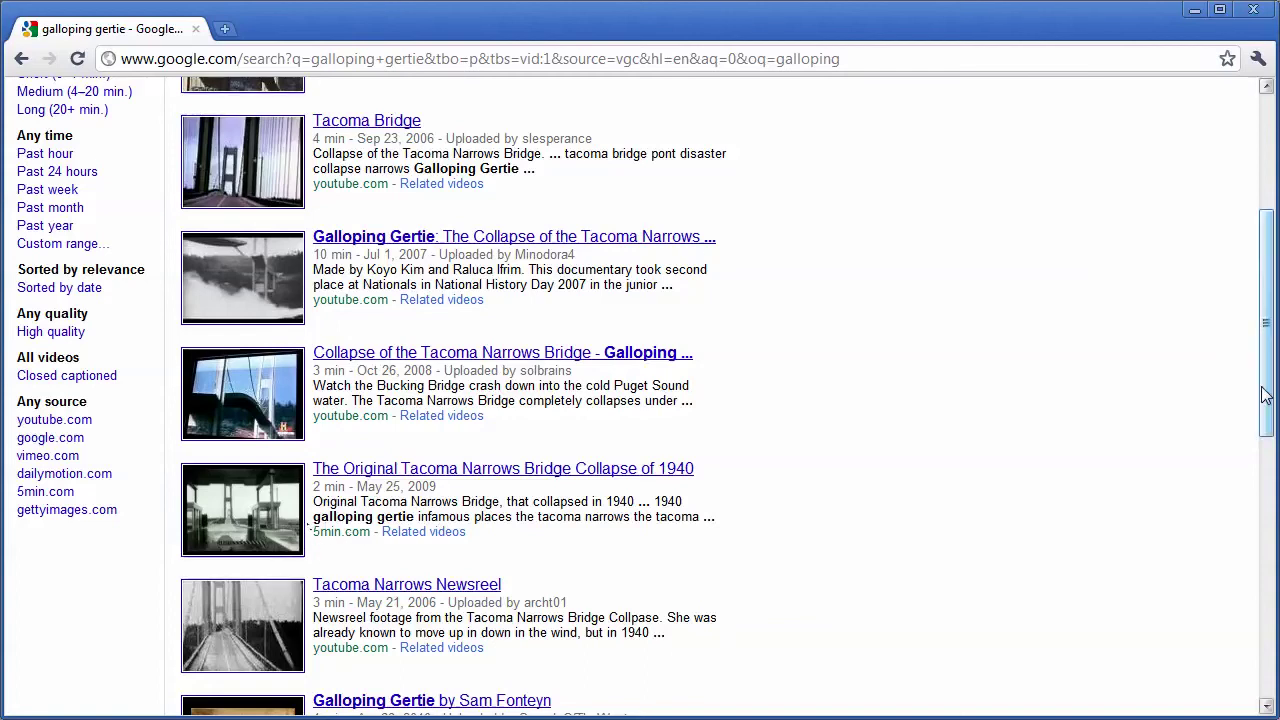
left_click_drag(1262, 322, 1262, 200)
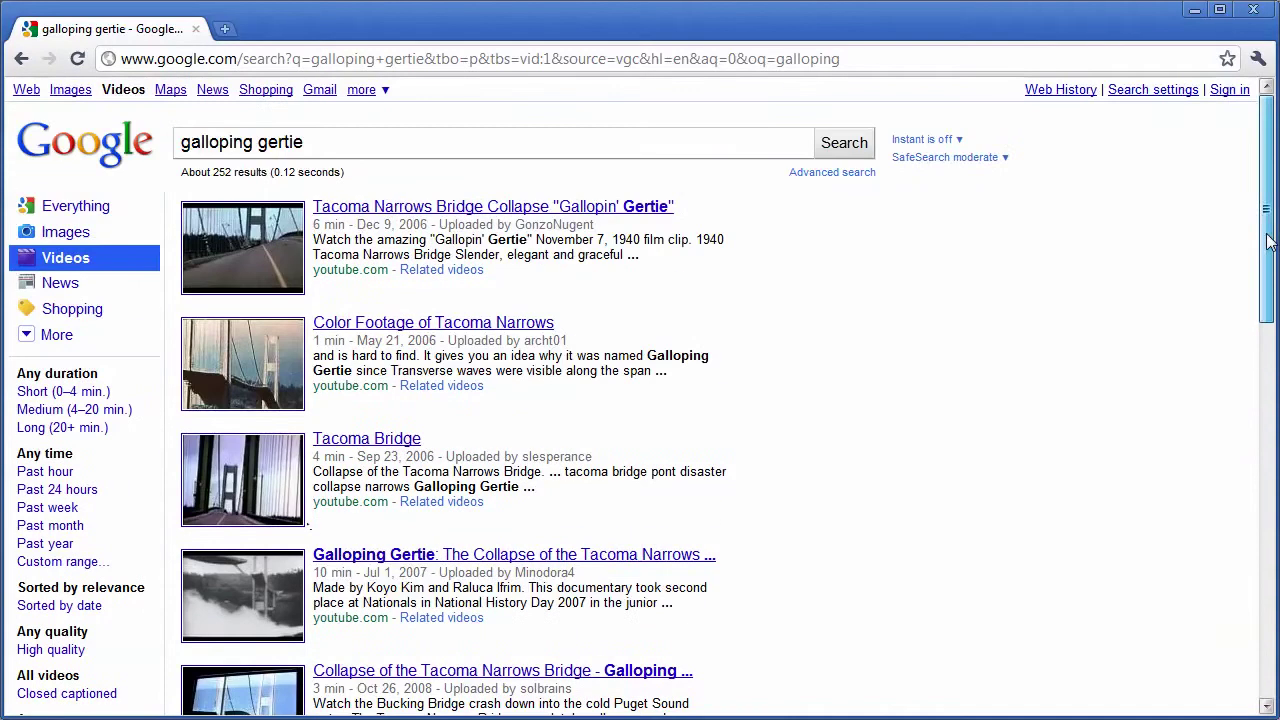
Filter the results to Short (0–4 min.) videos and switch the duration filter to Long (20+ min.)
left_click(80, 396)
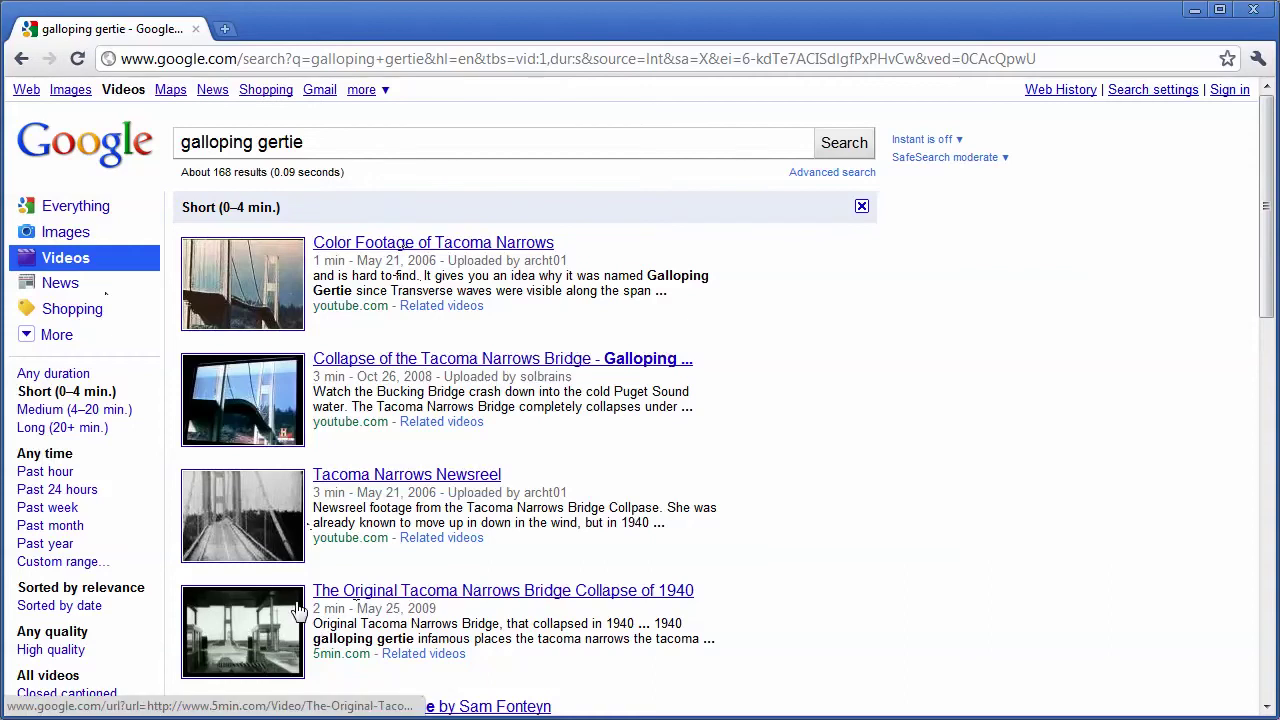
left_click(87, 430)
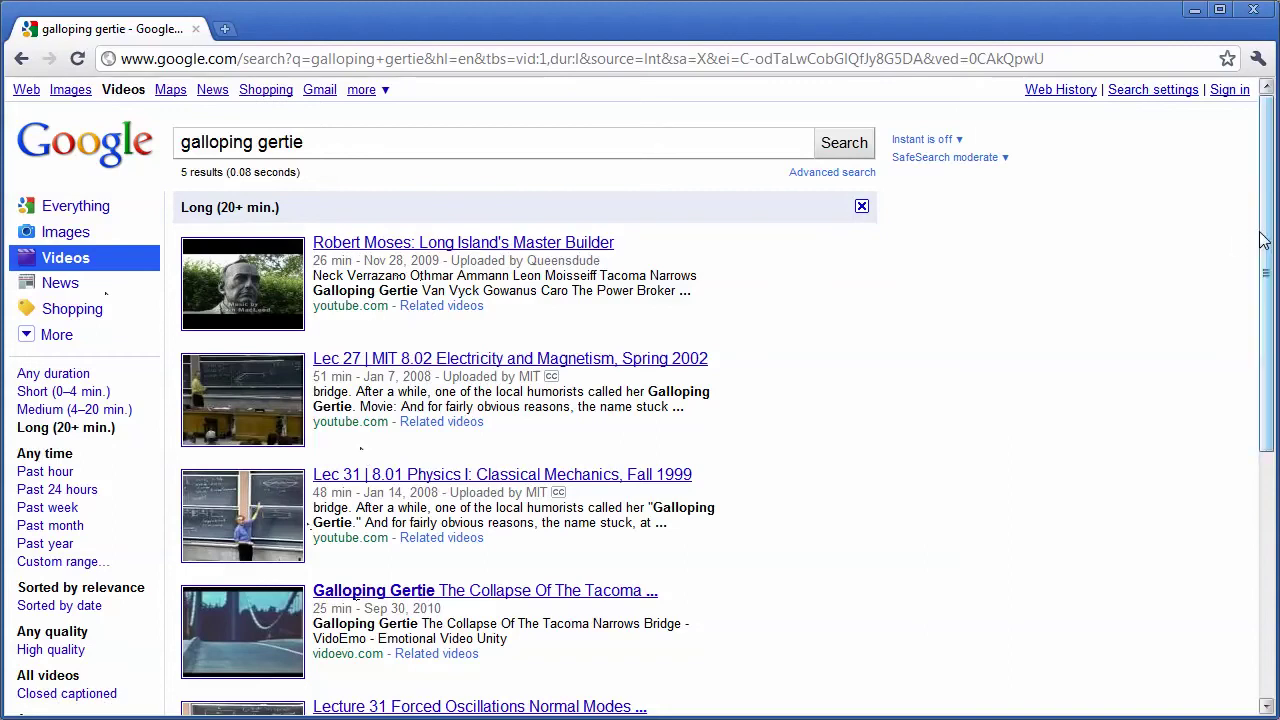
View the custom date range filter and examine the rest of the long-video results page, including its related searches and alert options
scroll(1155, 340, "down", 2)
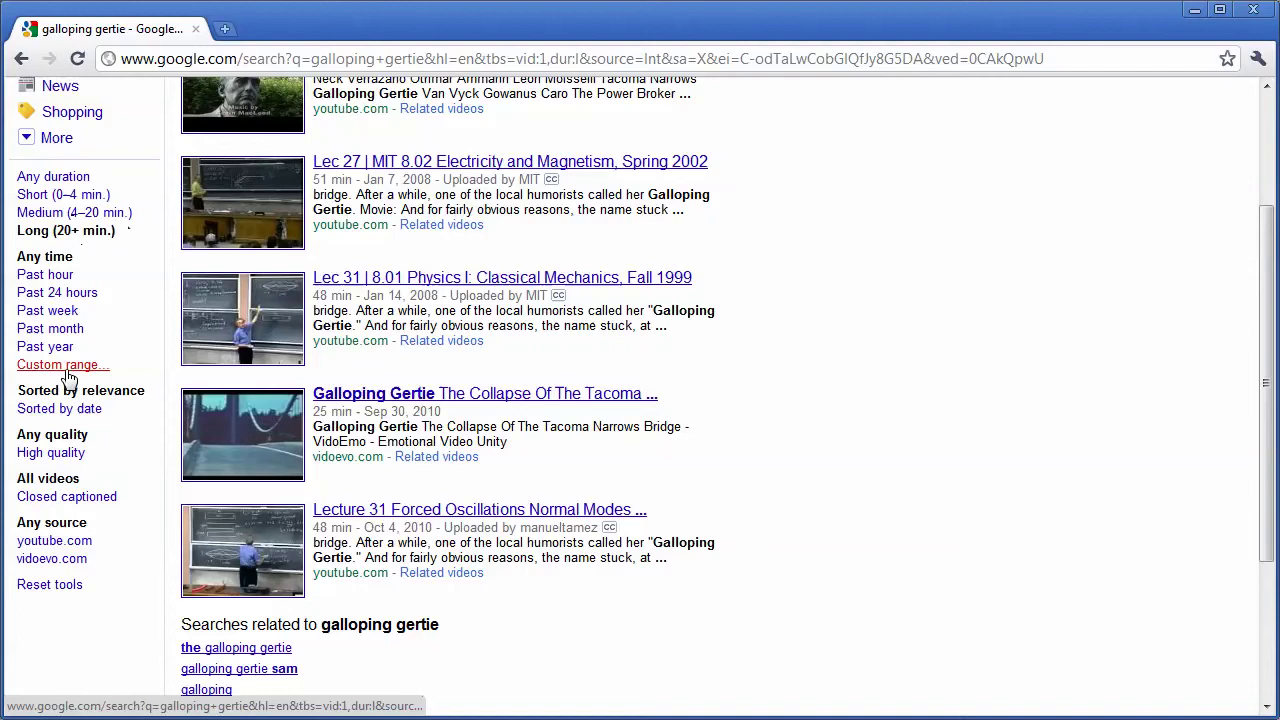
left_click(62, 366)
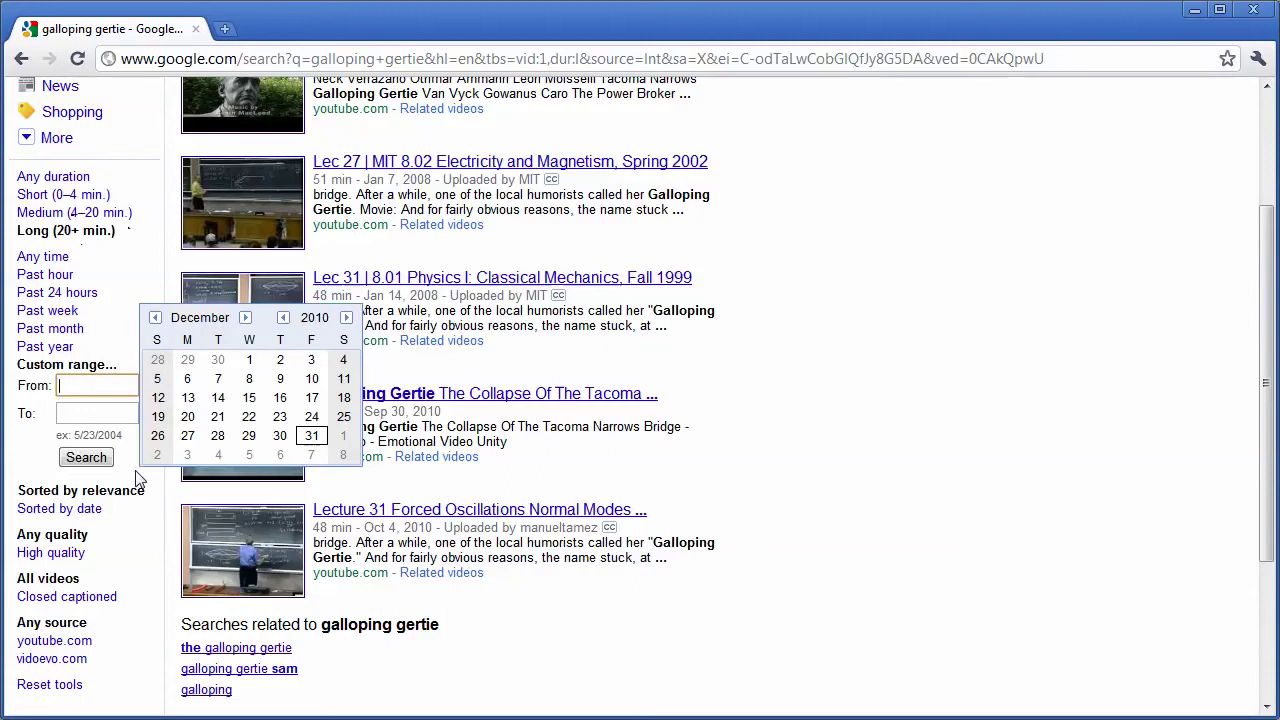
left_click(147, 516)
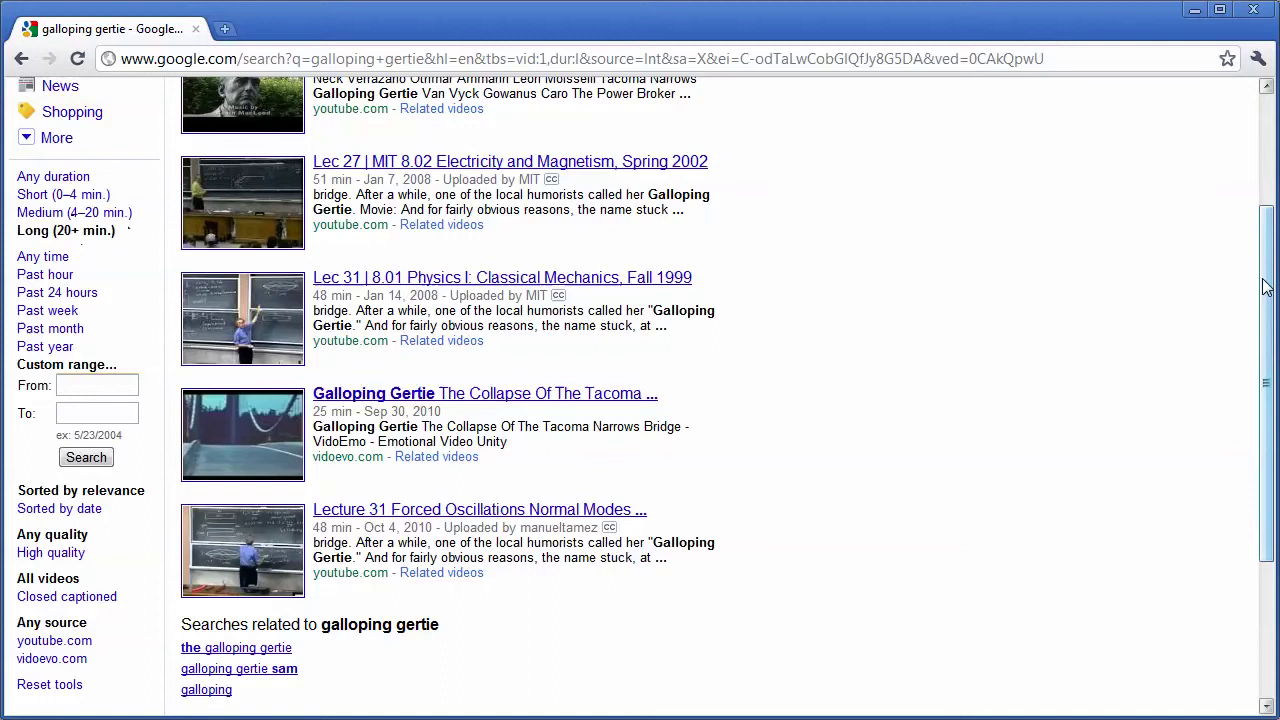
scroll(1220, 400, "down", 5)
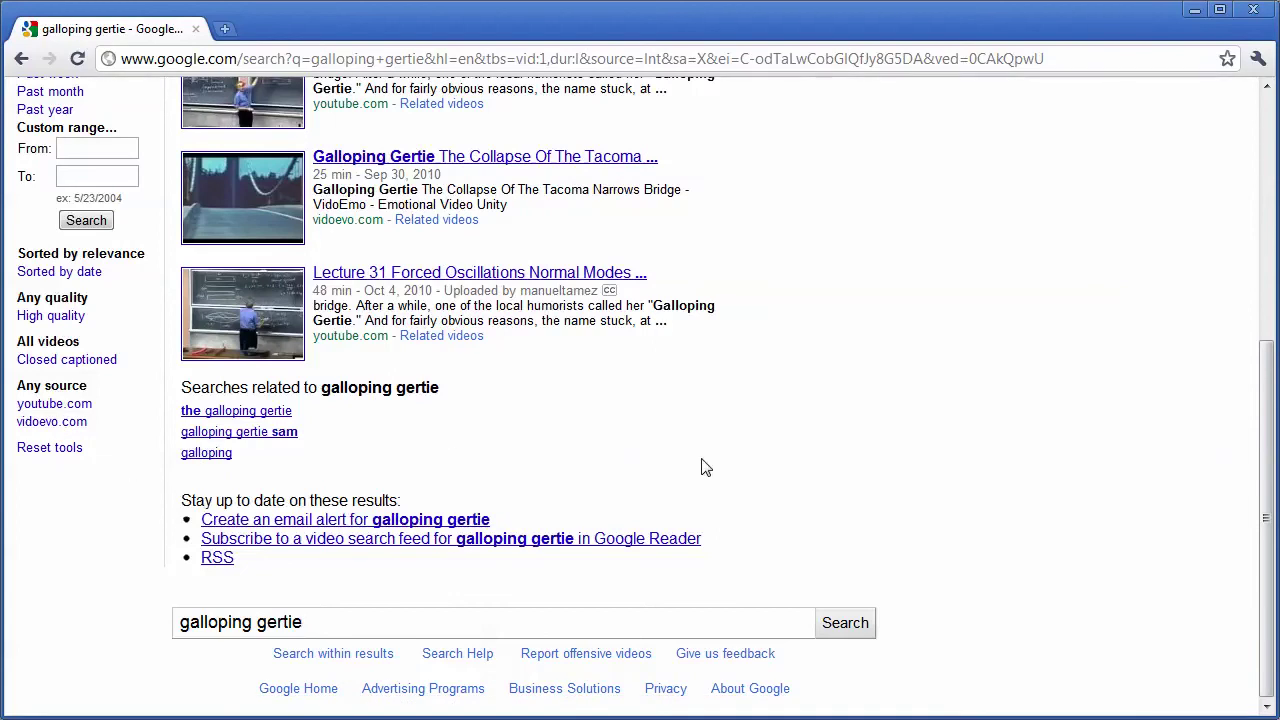
left_click_drag(1266, 505, 1262, 254)
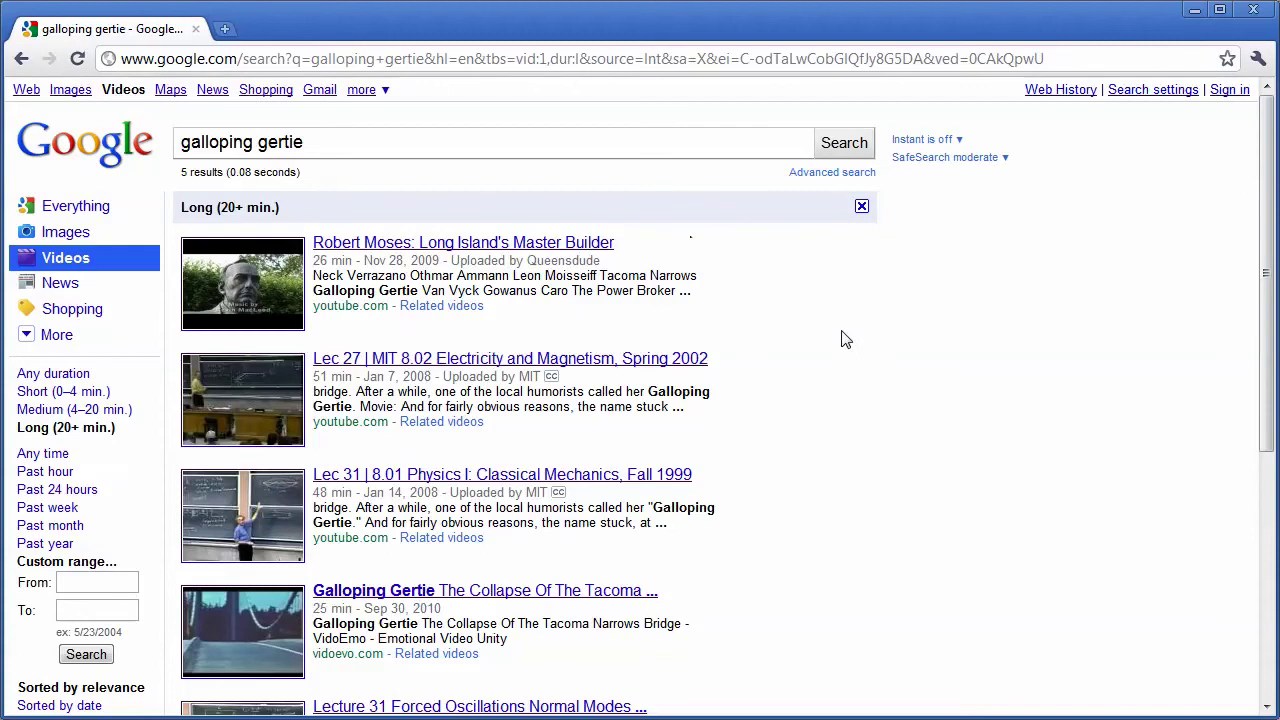
mouse_move(1252, 178)
left_mouse_down()
mouse_move(1251, 405)
mouse_move(1250, 172)
left_mouse_up()
left_click(66, 561)
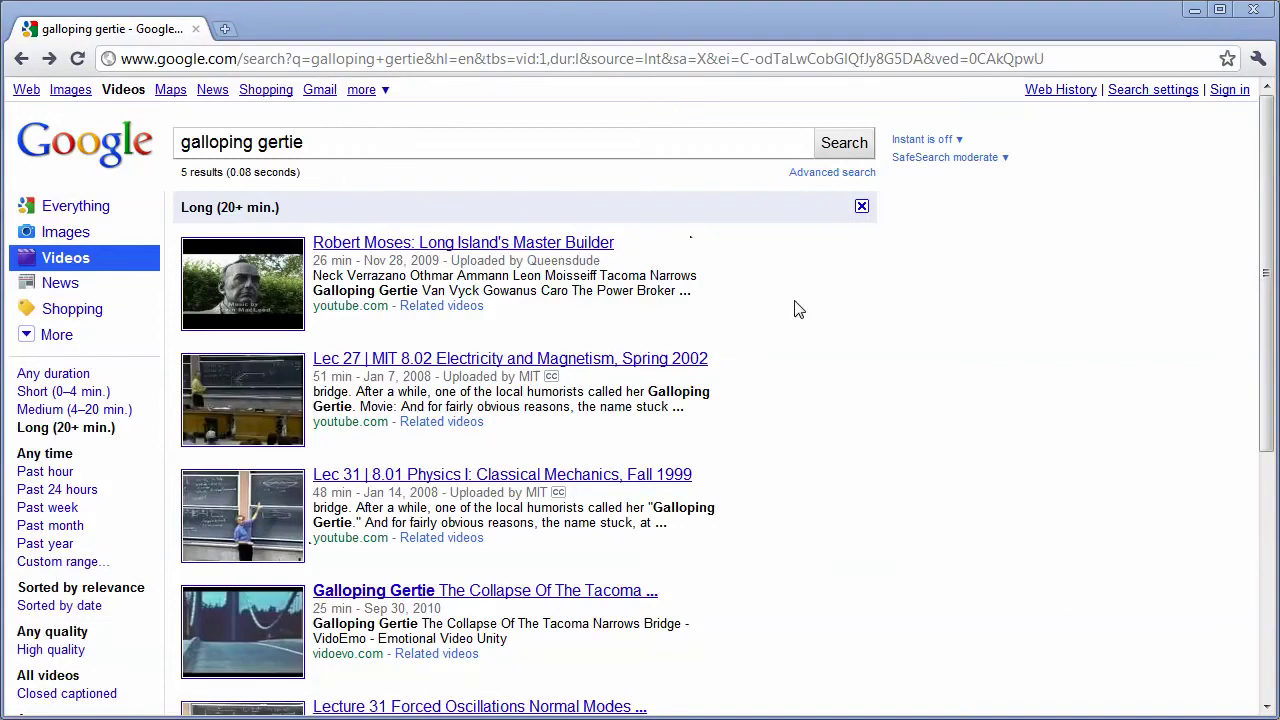
Open the advanced video search for galloping gertie and view its language choices
left_click(834, 176)
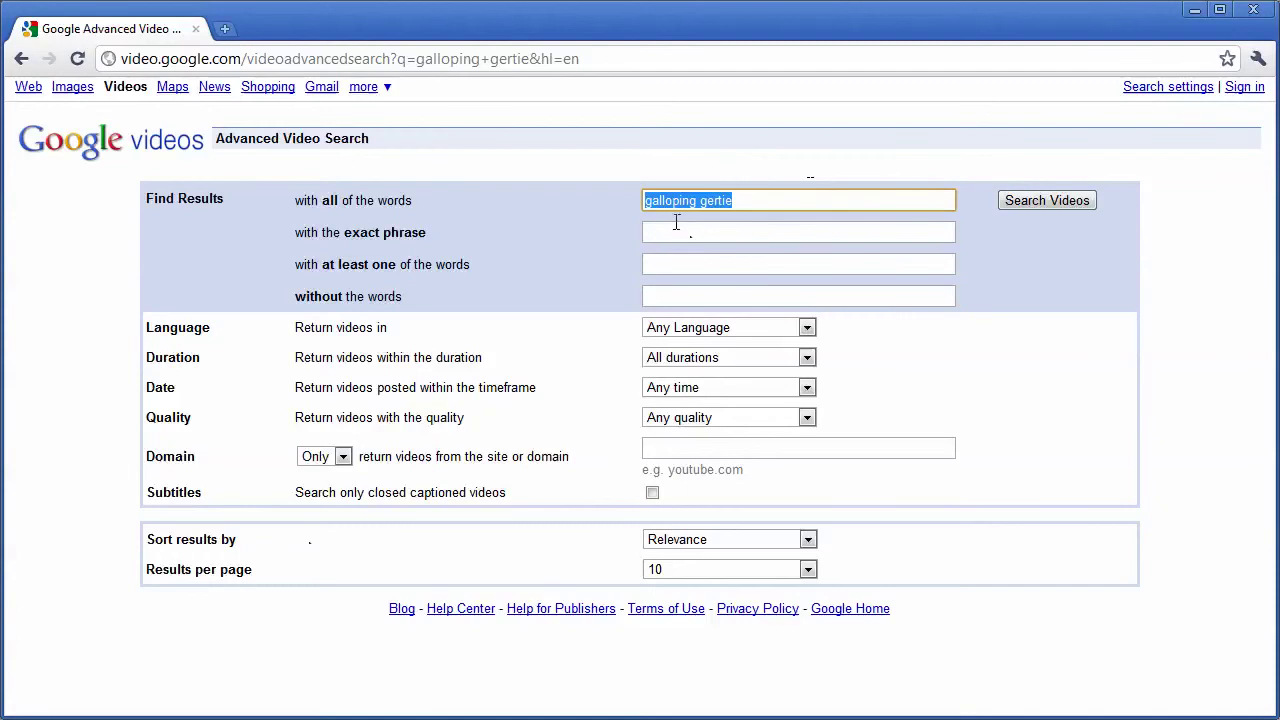
left_click(802, 336)
left_click(852, 362)
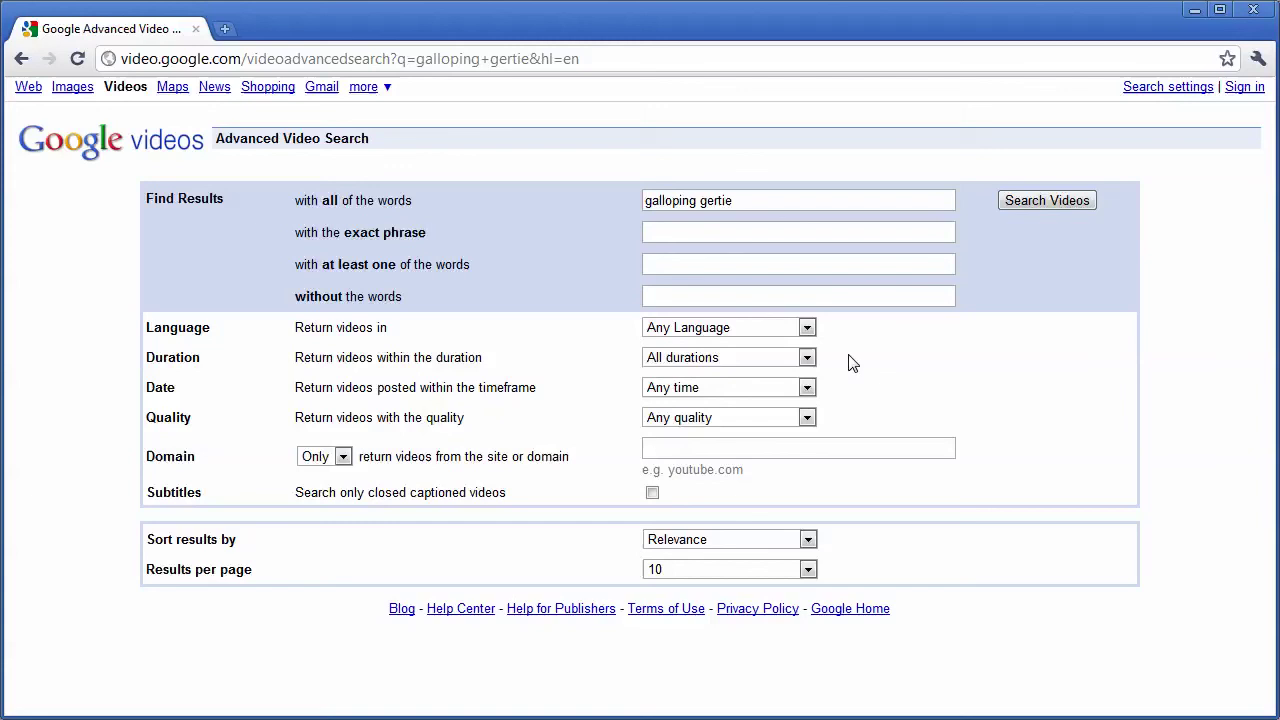
Examine the available duration, date and quality choices in the advanced video search form
left_click(790, 357)
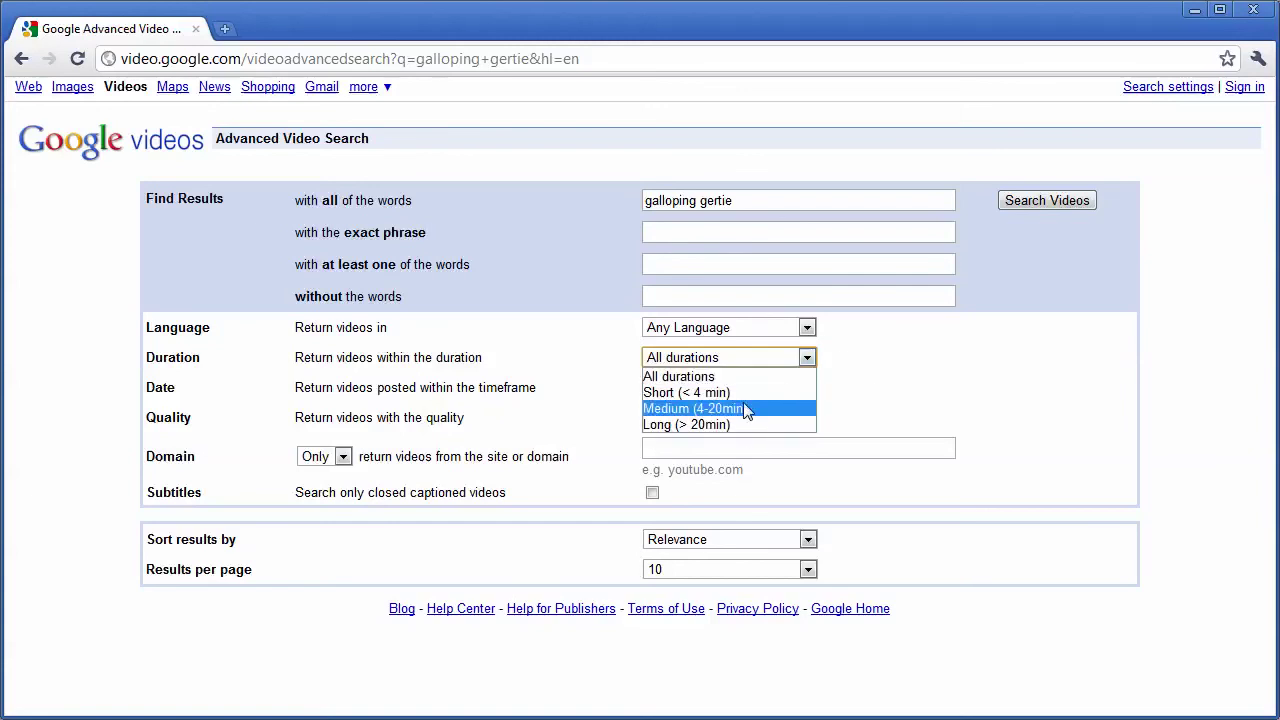
left_click(908, 387)
left_click(778, 388)
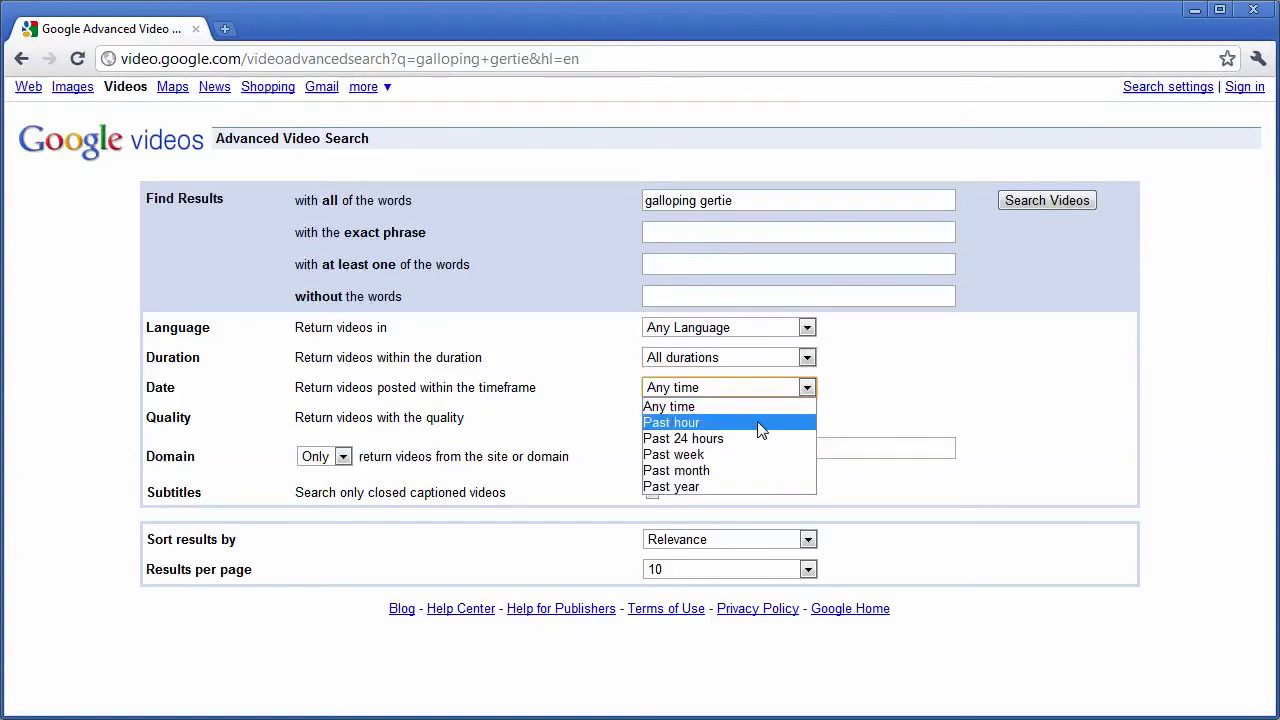
left_click(900, 392)
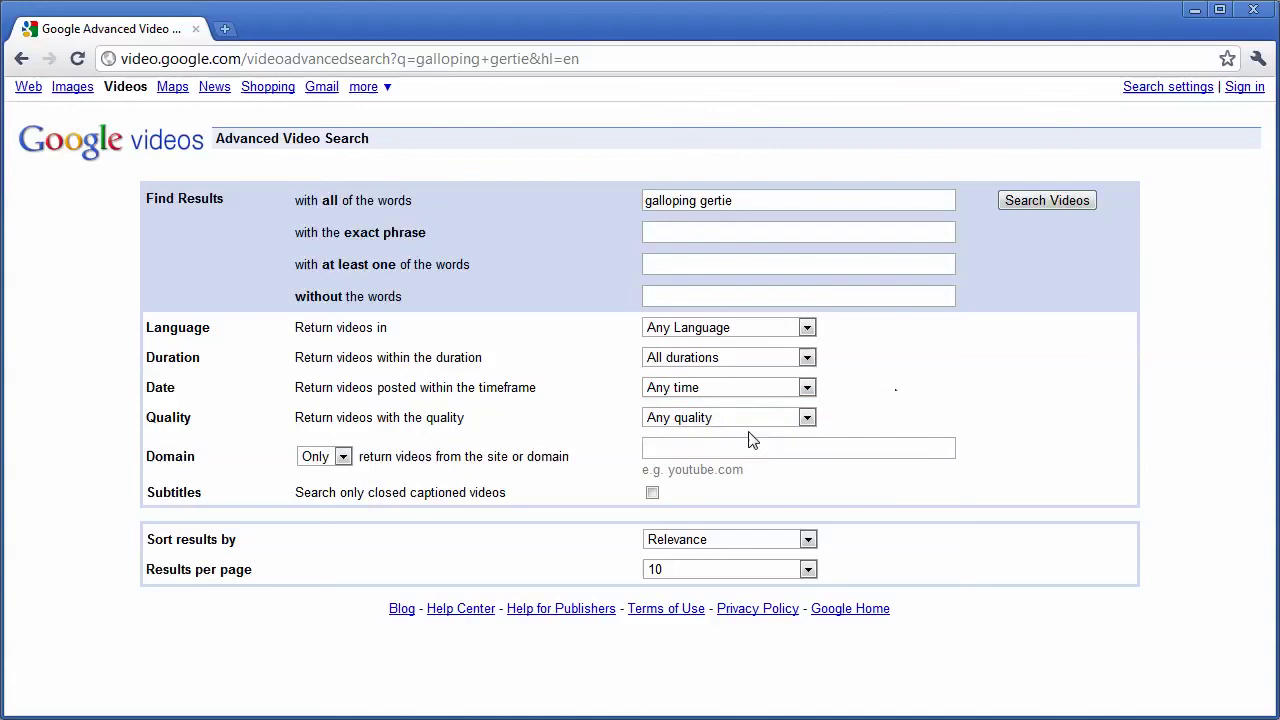
left_click(758, 423)
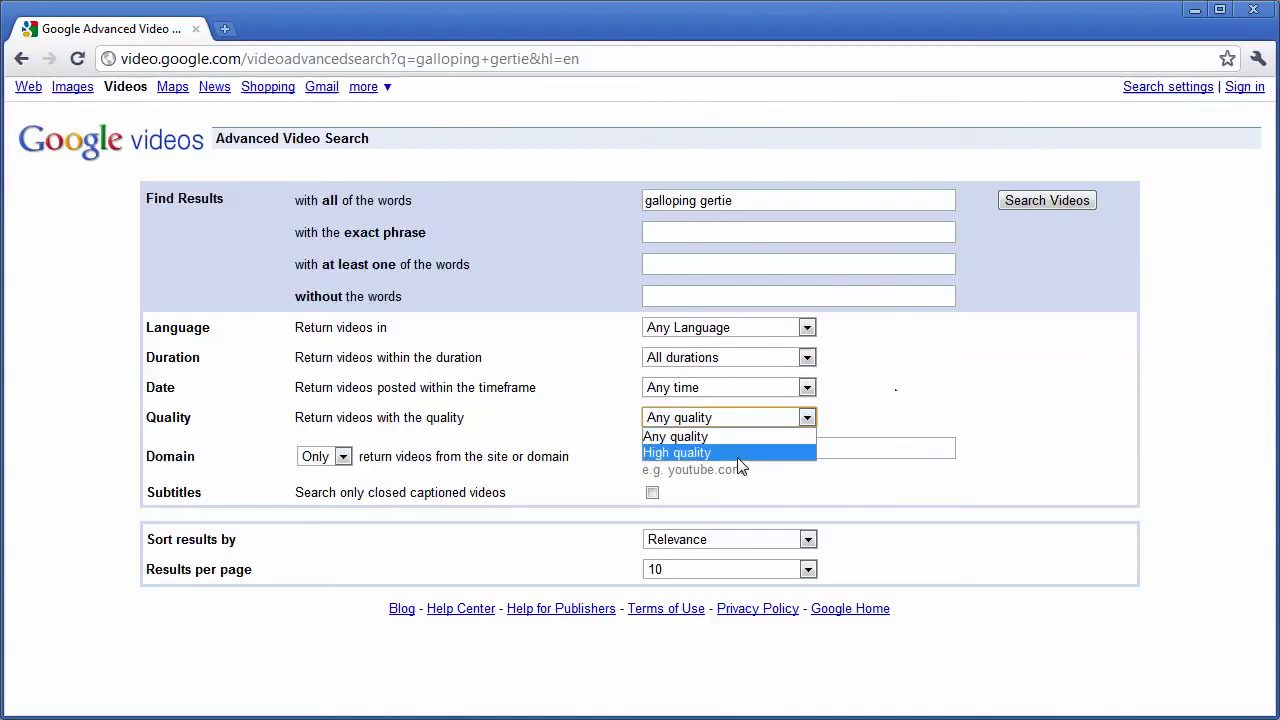
left_click(932, 384)
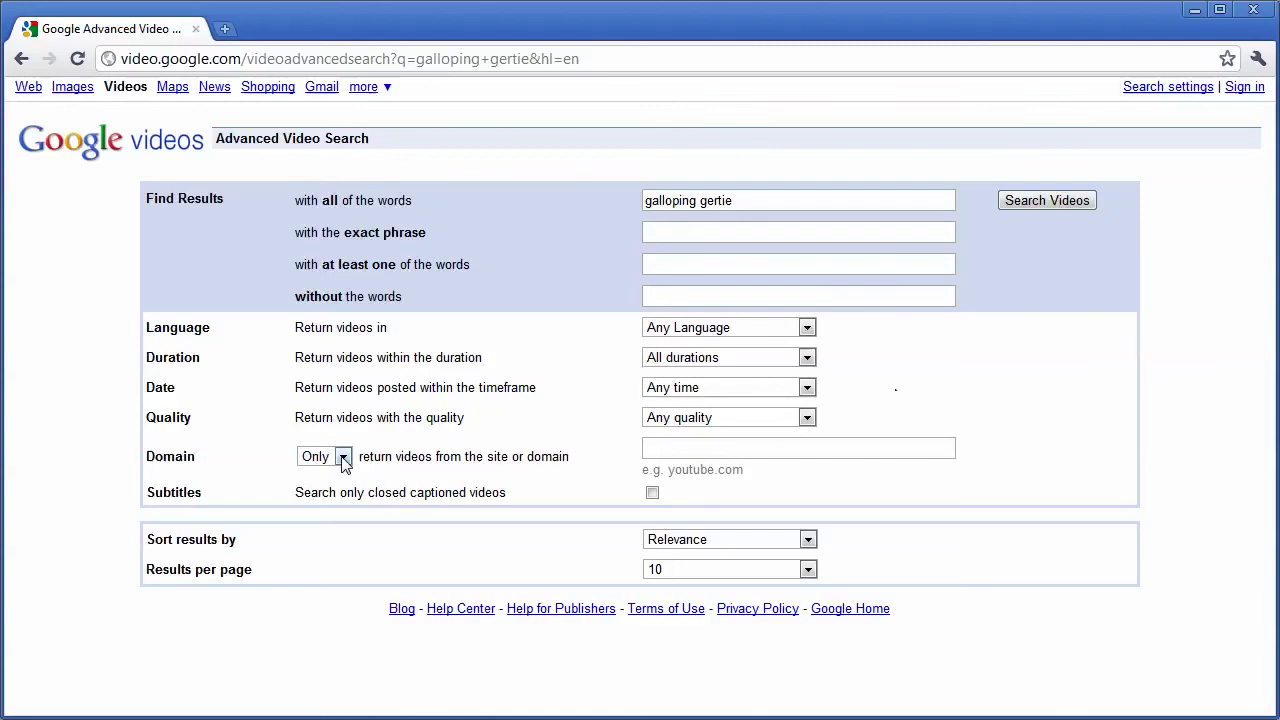
Set the domain condition to Don't return videos from a site, and activate the domain entry field
left_click(671, 449)
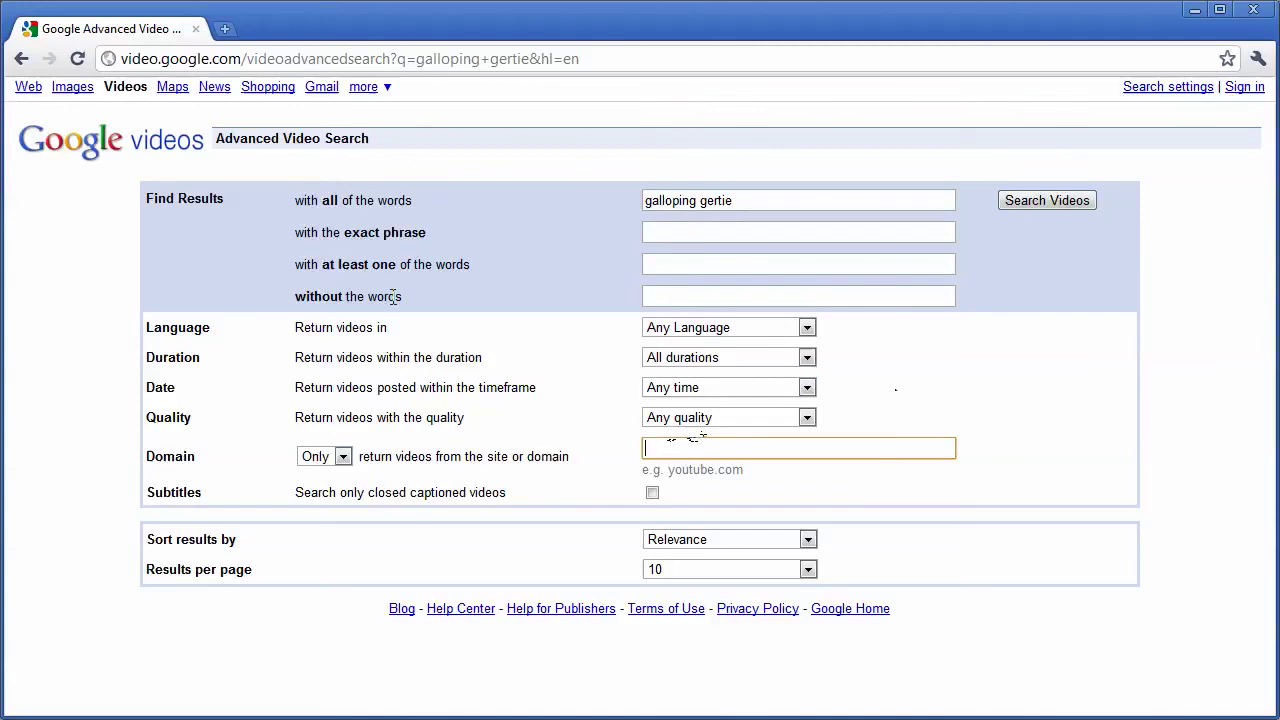
left_click(342, 456)
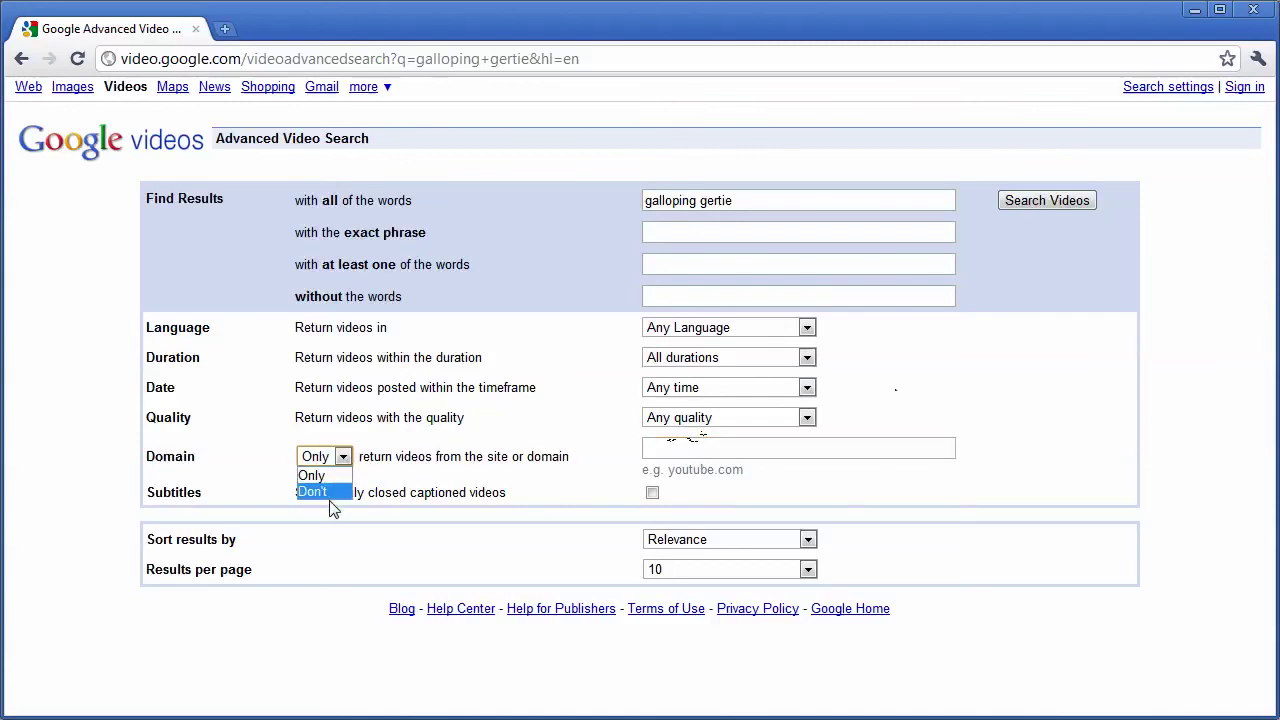
left_click(332, 500)
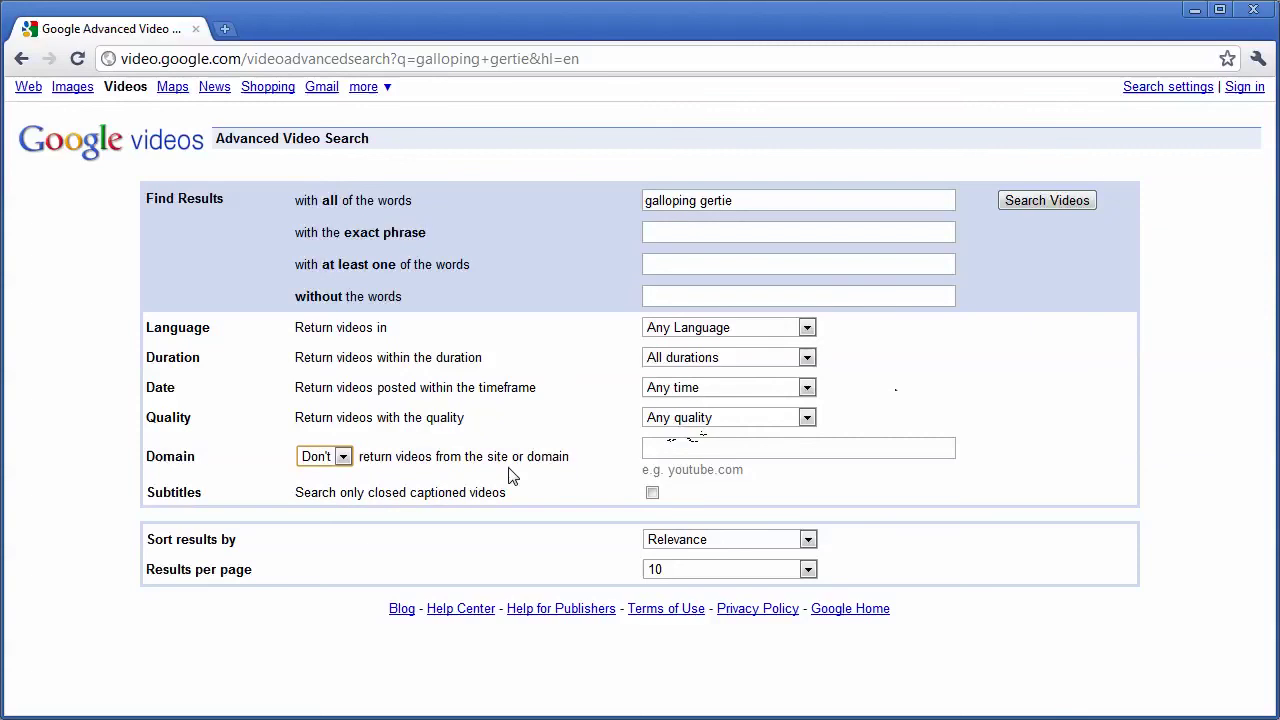
left_click(752, 451)
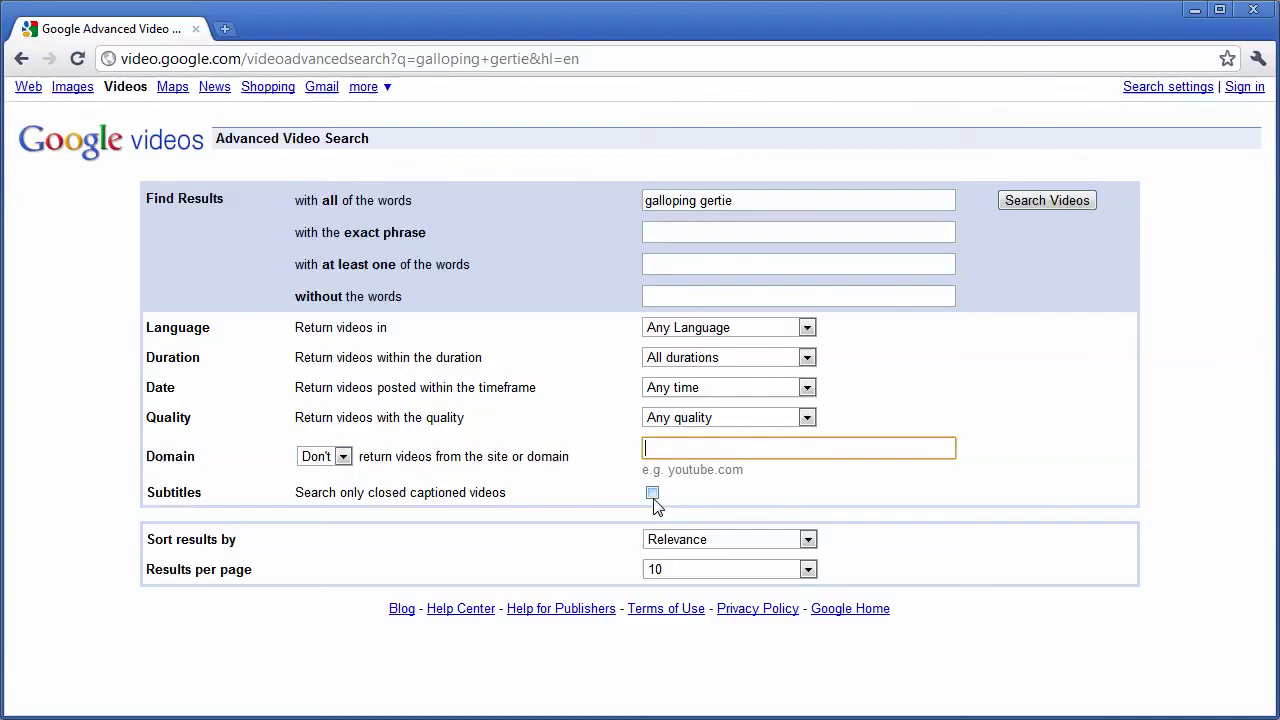
Examine the choices for sorting the advanced search results
left_click(727, 539)
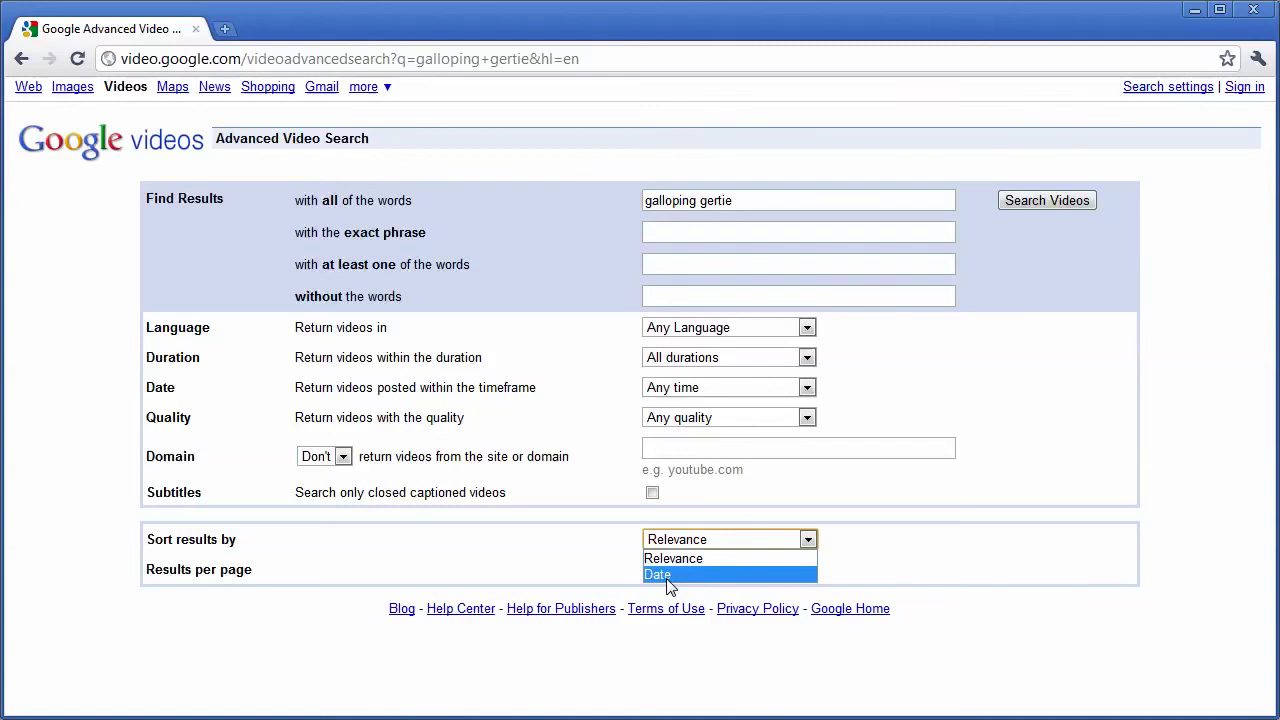
left_click(614, 562)
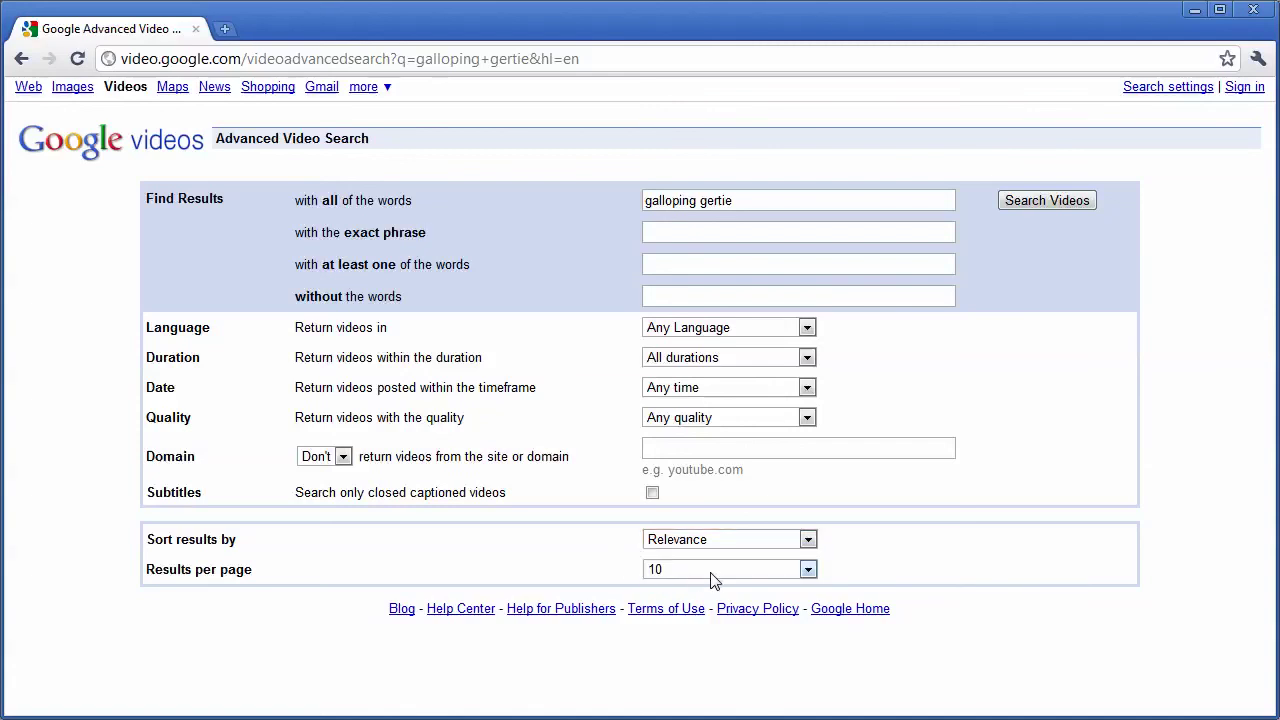